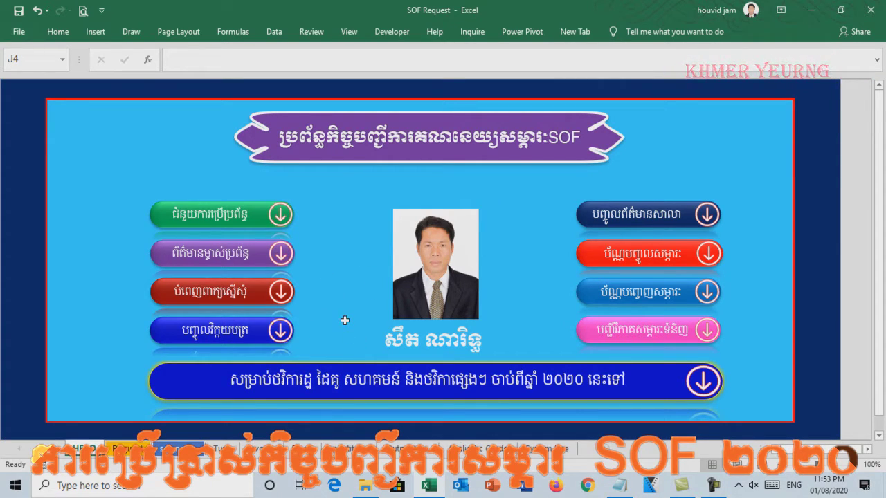
Step: Open the invoice entry sheet from the home dashboard and look over its first invoice form
left_click(233, 338)
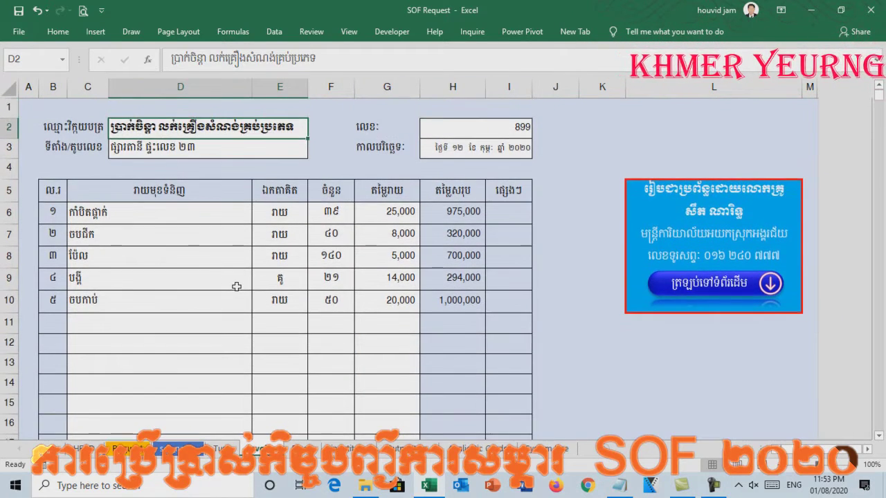
scroll(236, 286, "down", 5)
scroll(236, 286, "down", 3)
scroll(236, 286, "up", 8)
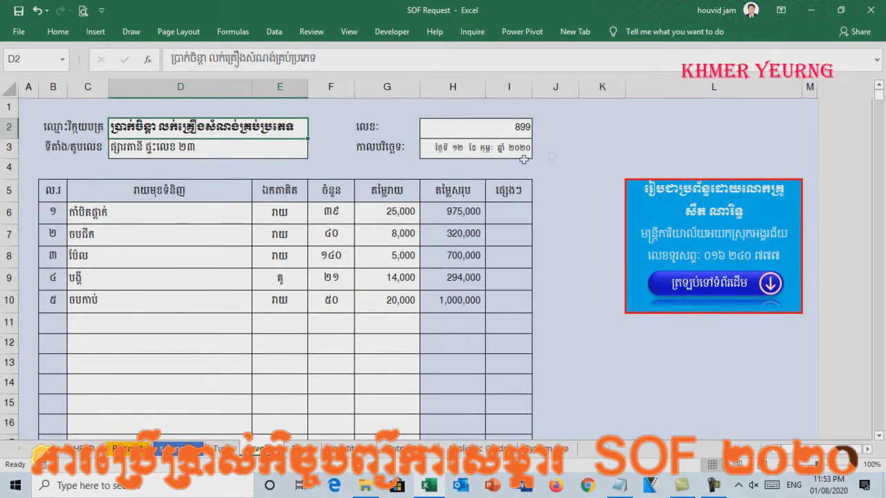
left_click(568, 124)
key("Down")
key("Down")
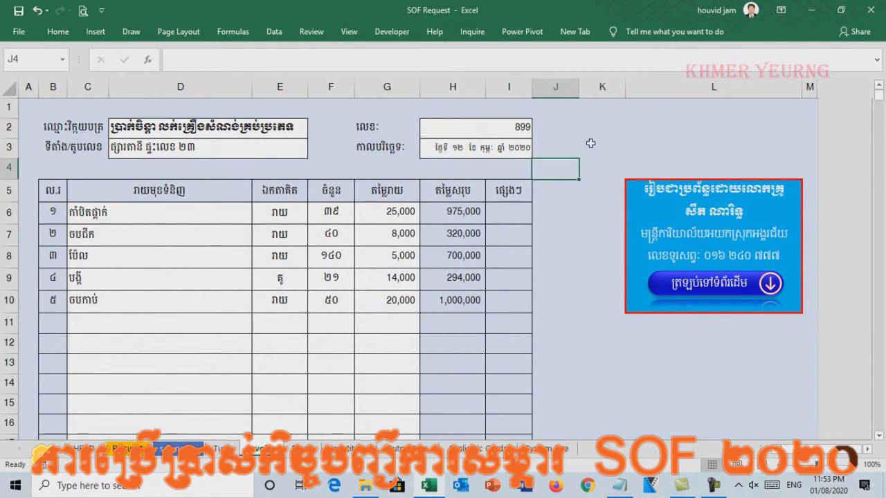
left_click(591, 145)
left_click(637, 147)
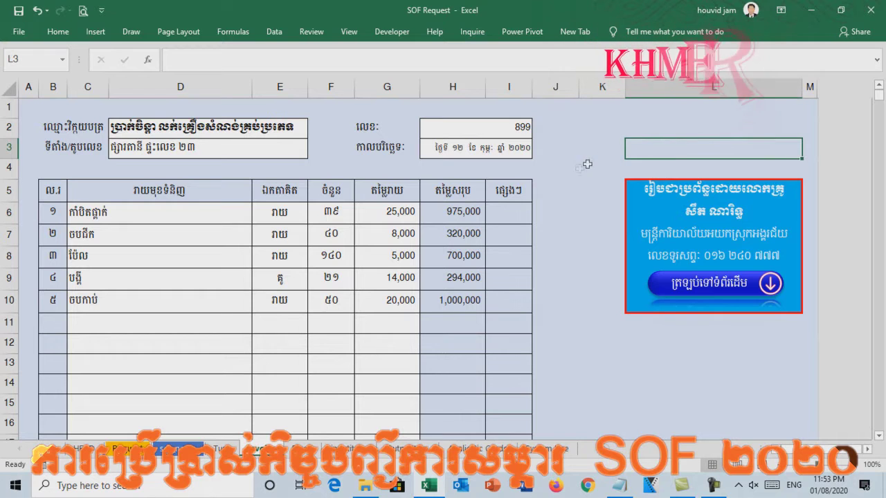
scroll(542, 251, "down", 2)
scroll(477, 261, "up", 2)
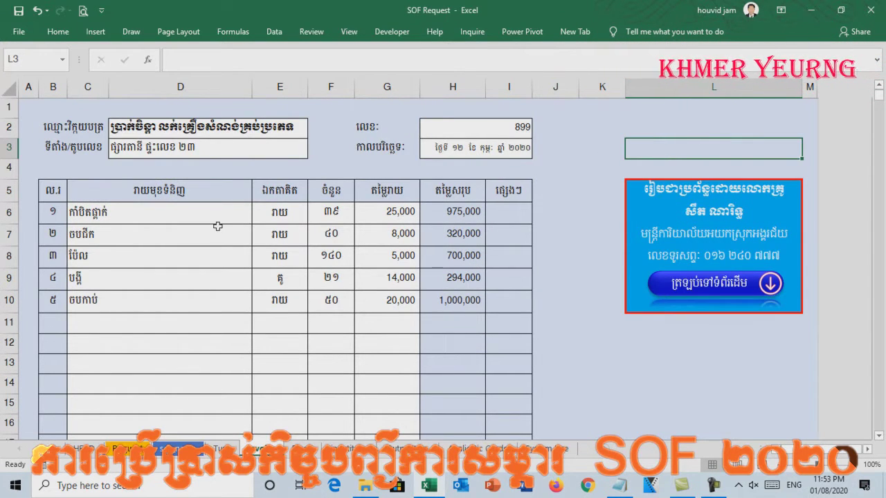
Step: Look through the first two invoice forms from header to total row, then return to the first form's item rows
left_click(42, 109)
scroll(538, 258, "down", 7)
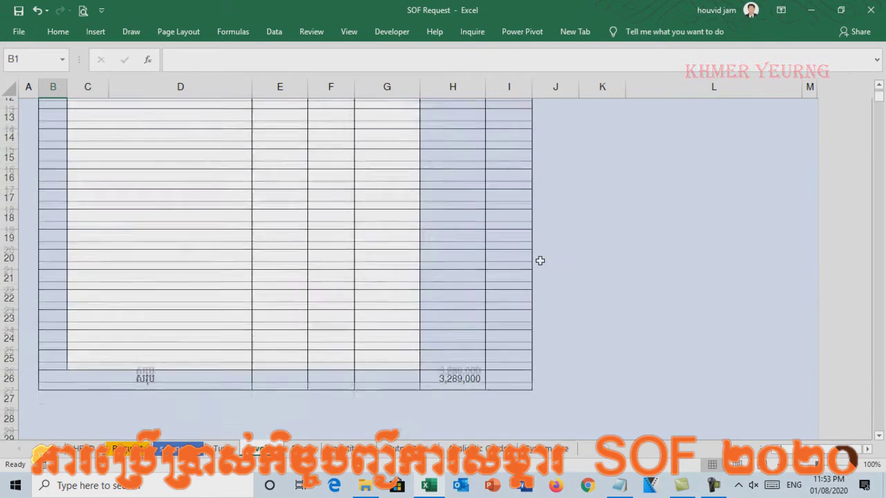
scroll(416, 254, "up", 2)
scroll(404, 254, "up", 5)
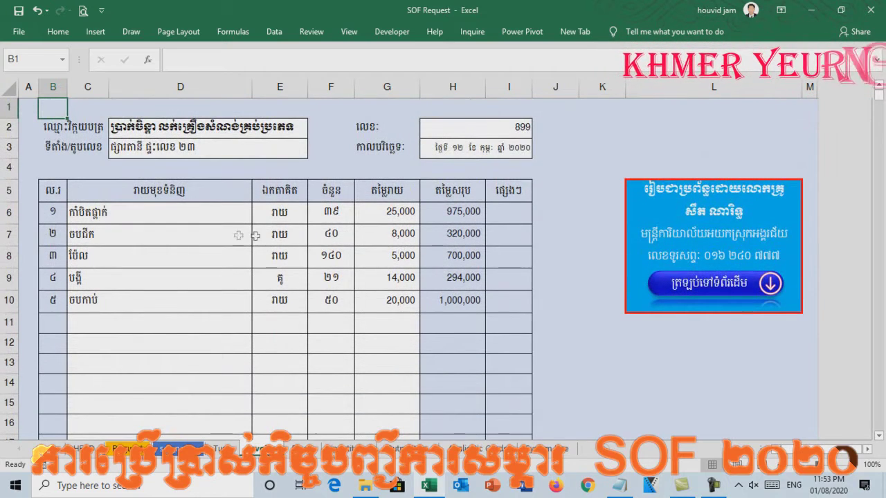
left_click(192, 218)
scroll(239, 239, "down", 2)
scroll(238, 238, "down", 5)
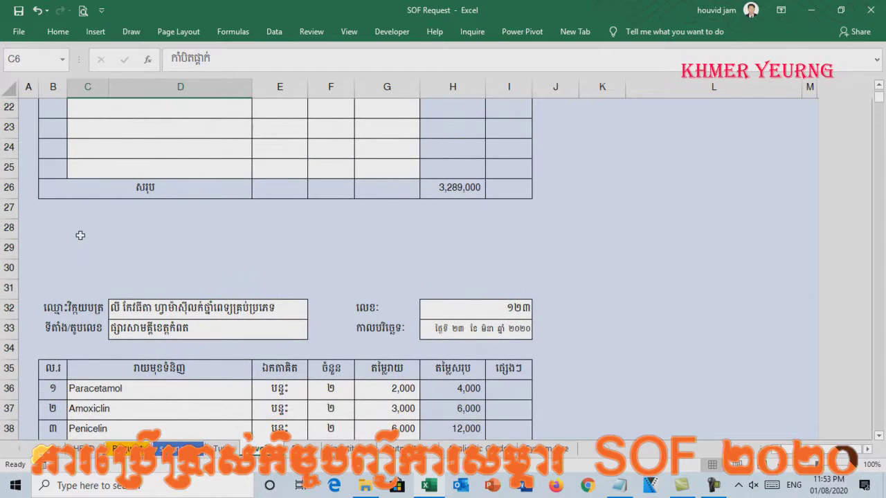
scroll(330, 274, "down", 4)
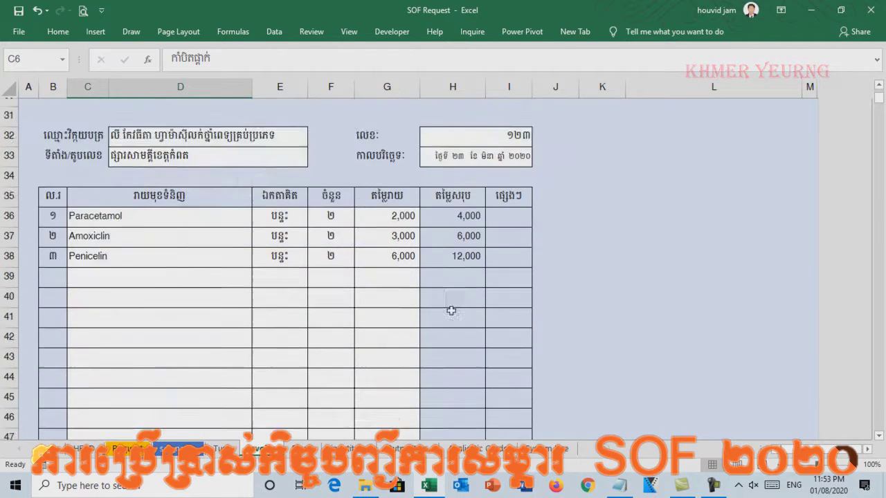
scroll(276, 305, "up", 4)
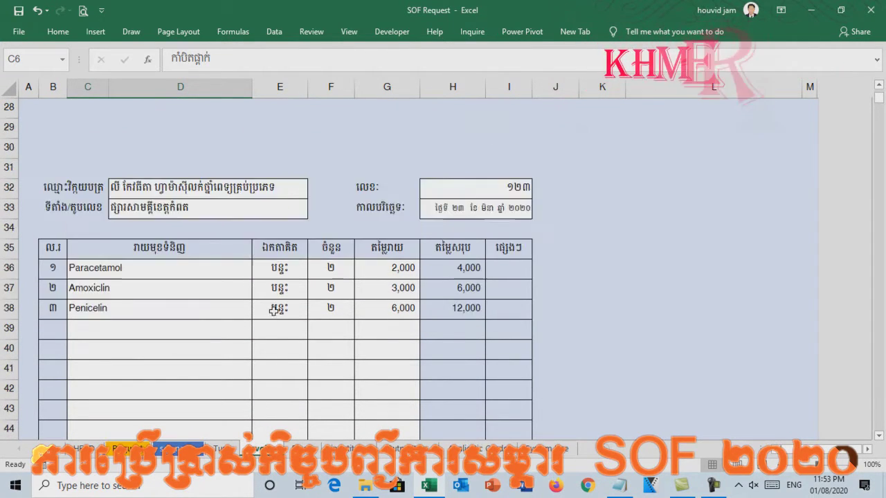
scroll(278, 294, "up", 6)
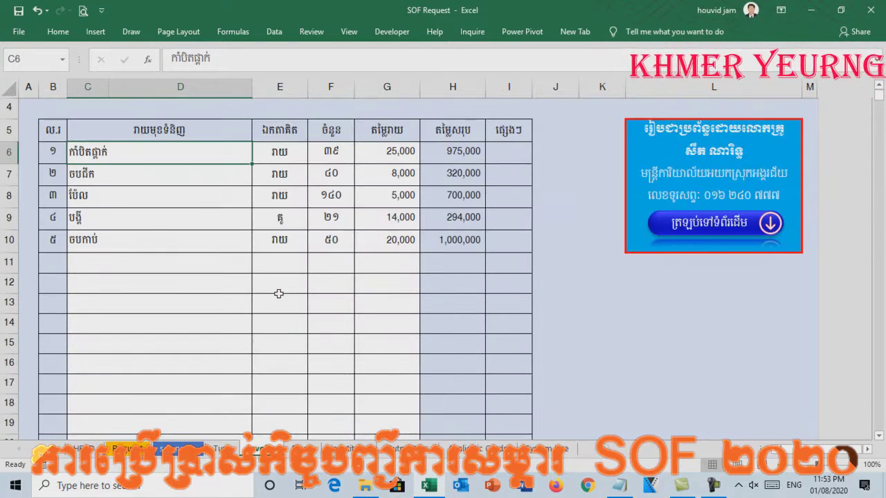
left_click(178, 174)
left_click(182, 237)
left_click(188, 279)
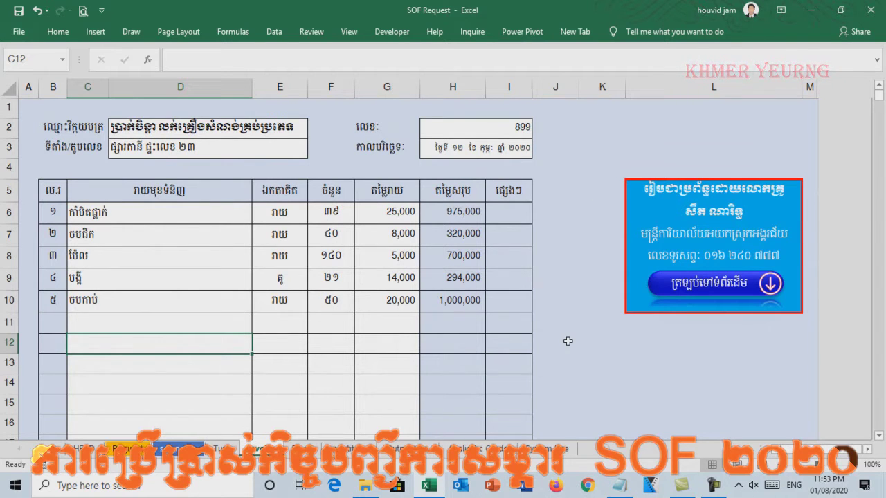
Step: Examine the first invoice's location, invoice number and date fields in D3, H2 and H3
left_click(217, 140)
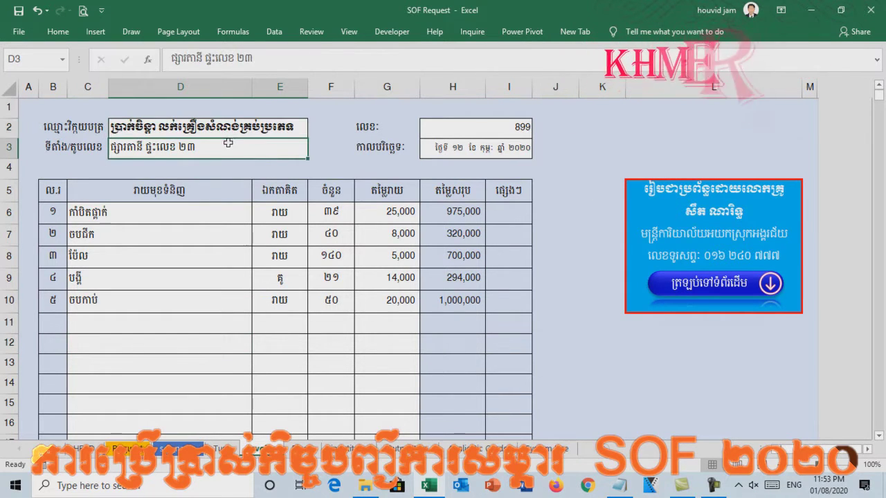
left_click(447, 131)
left_click(461, 149)
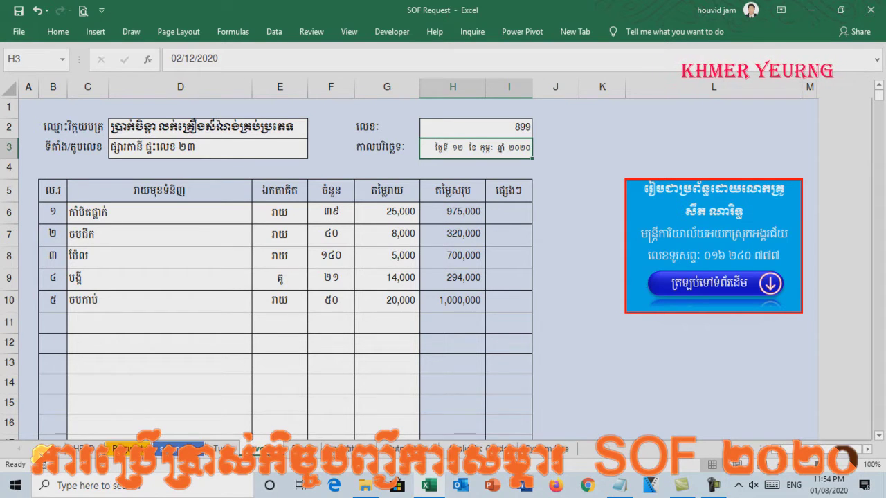
left_click(486, 127)
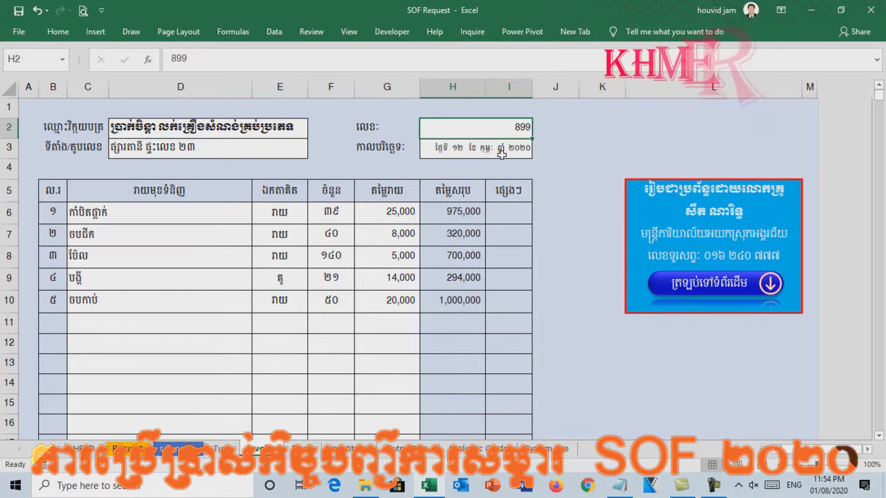
left_click(501, 153)
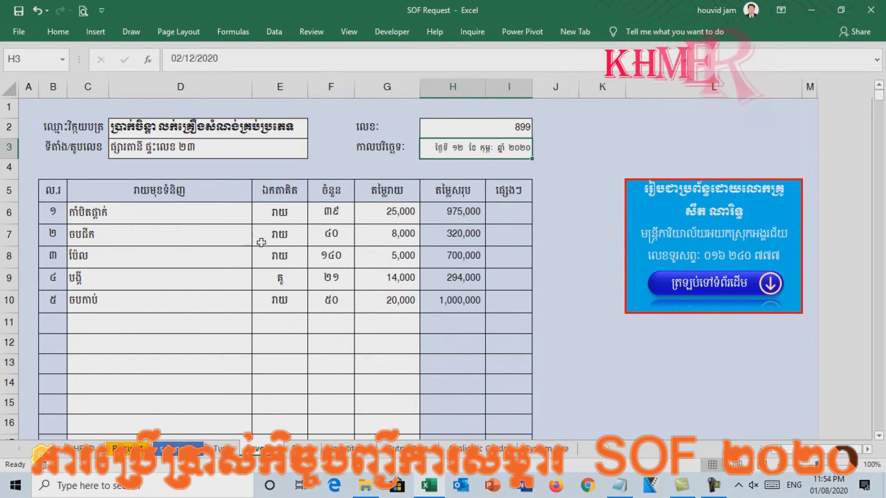
Step: Examine the item names, quantities and unit prices listed in rows 6 to 10 of the first invoice
mouse_move(212, 216)
left_mouse_down()
mouse_move(192, 298)
mouse_move(262, 300)
left_mouse_up()
left_click(189, 216)
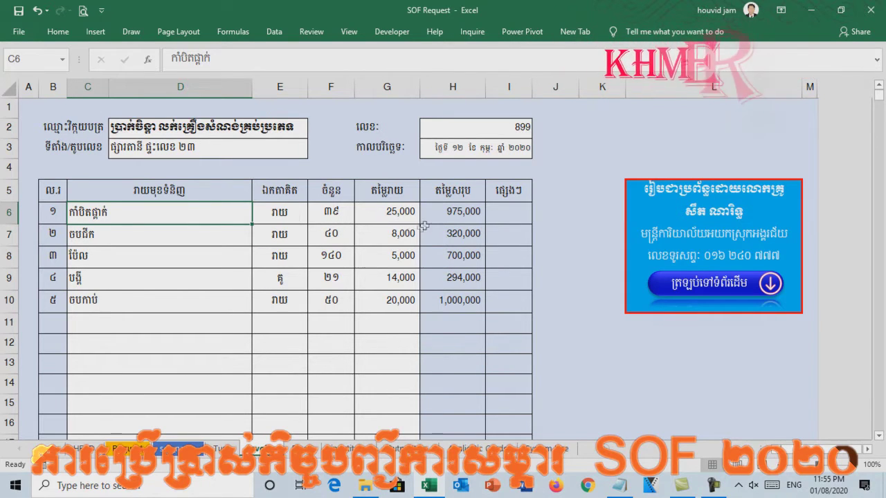
left_click(125, 234)
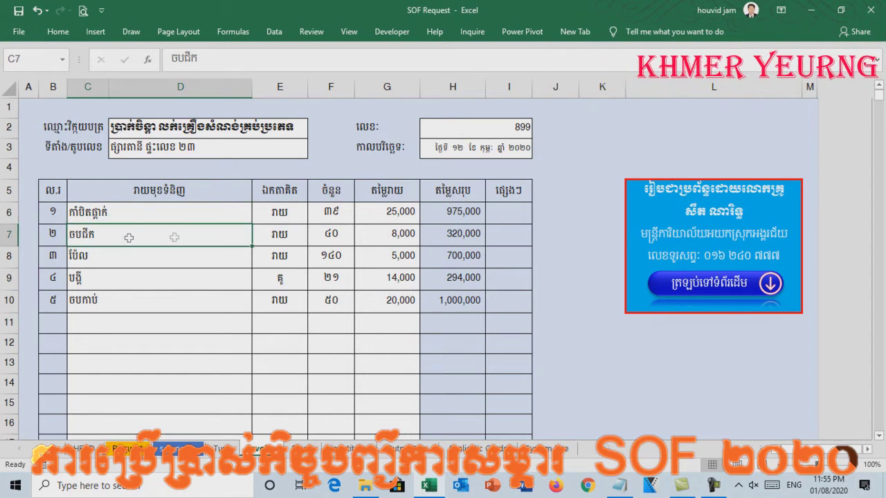
left_click(348, 236)
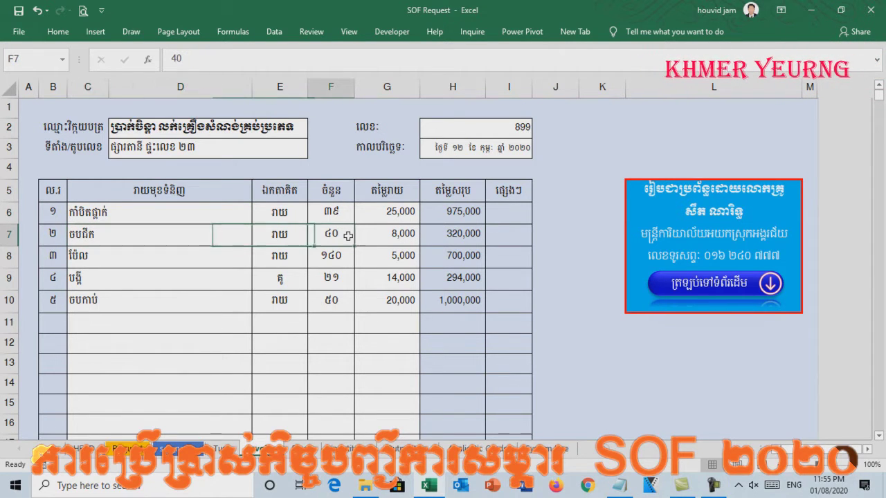
left_click(407, 246)
left_click(123, 256)
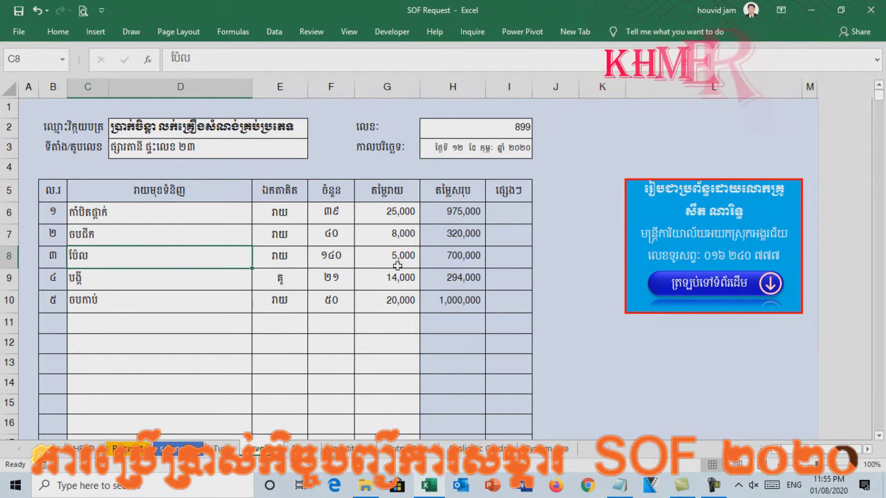
left_click(154, 279)
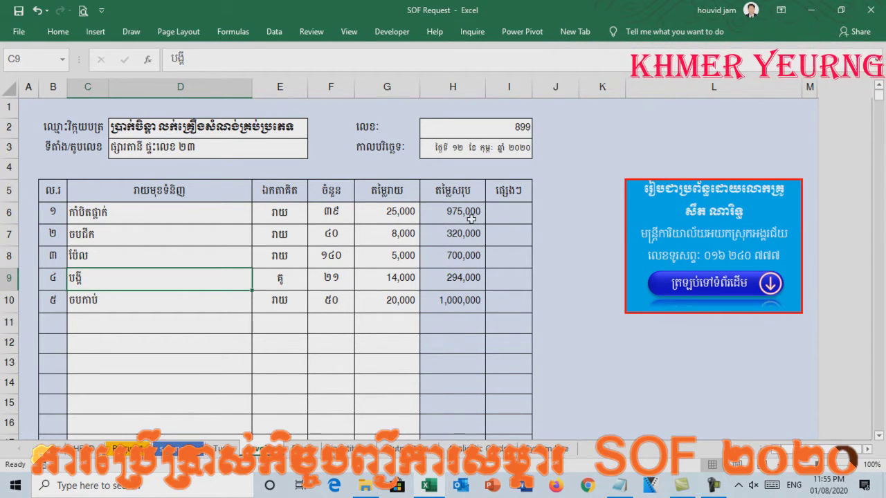
Step: Inspect the formula behind the first invoice's grand total in H26
scroll(367, 228, "down", 5)
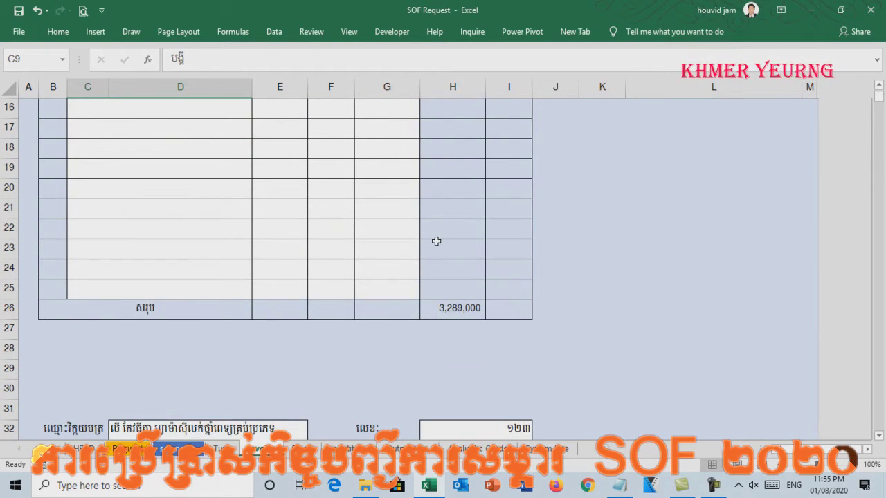
left_click(478, 312)
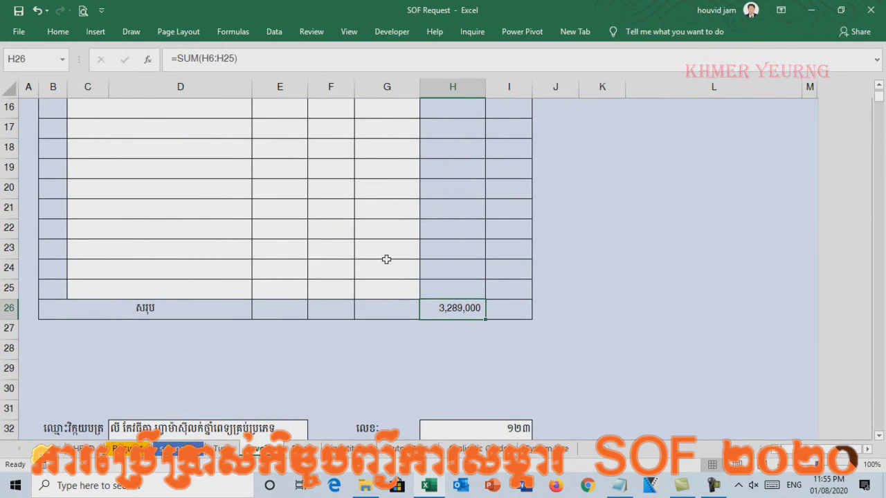
scroll(386, 259, "up", 5)
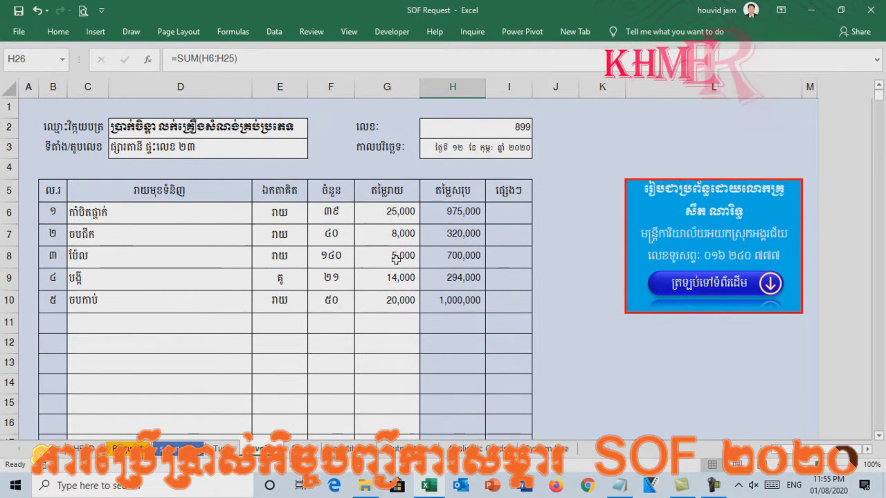
Step: Review the second invoice's location, number and date in rows 32 and 33, and its first item, Paracetamol
scroll(396, 259, "down", 7)
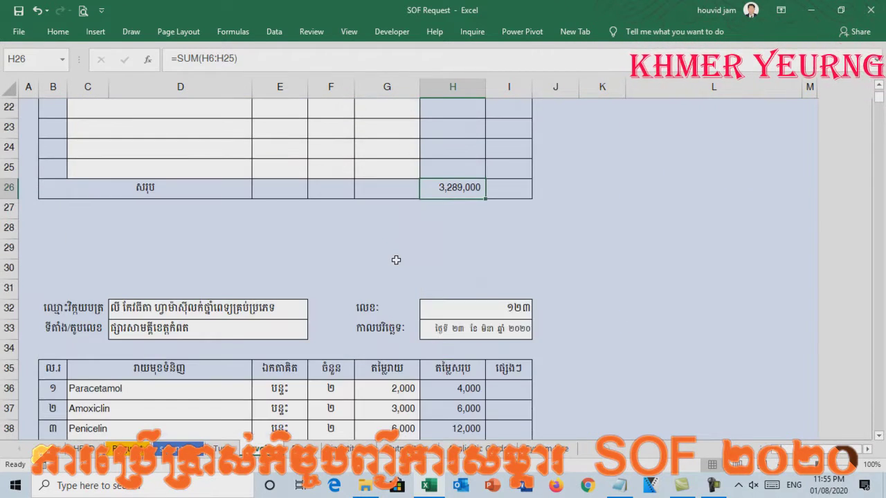
scroll(396, 259, "down", 1)
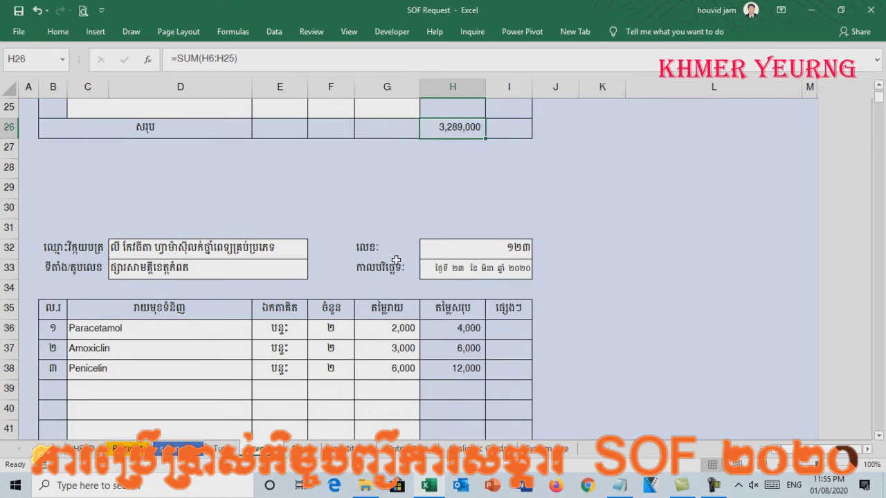
scroll(396, 259, "down", 2)
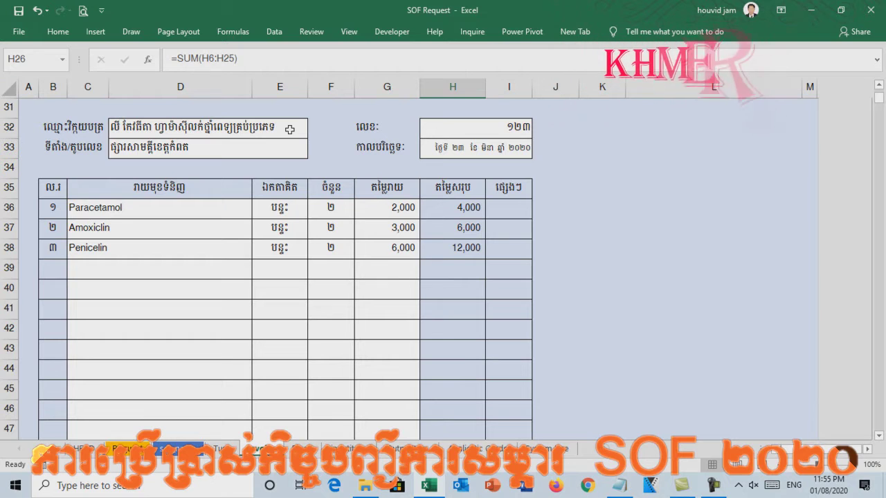
left_click(205, 147)
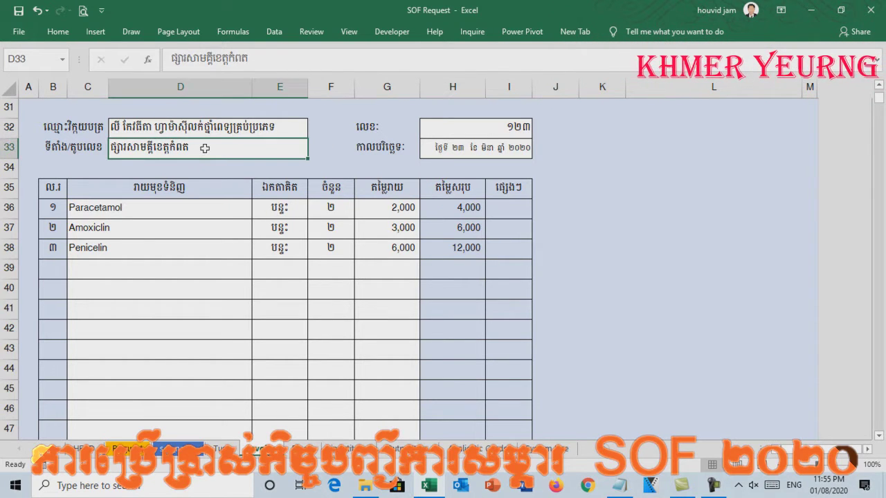
left_click(458, 131)
left_click(459, 147)
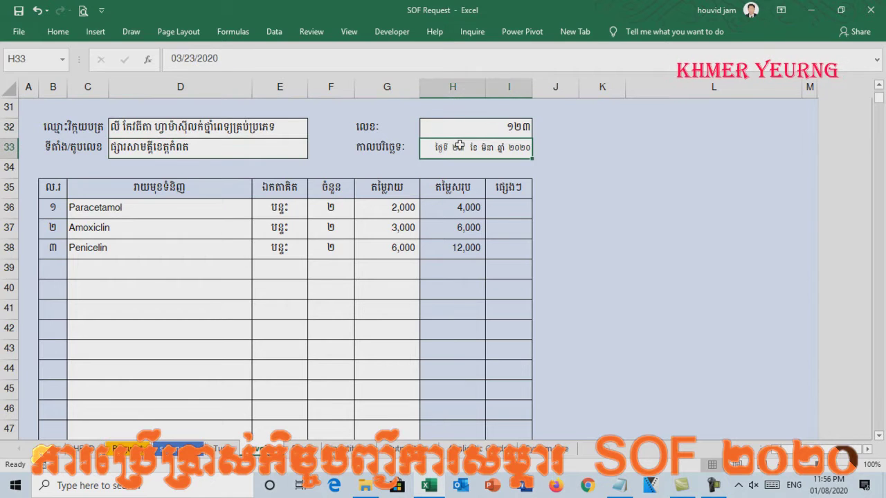
left_click(185, 211)
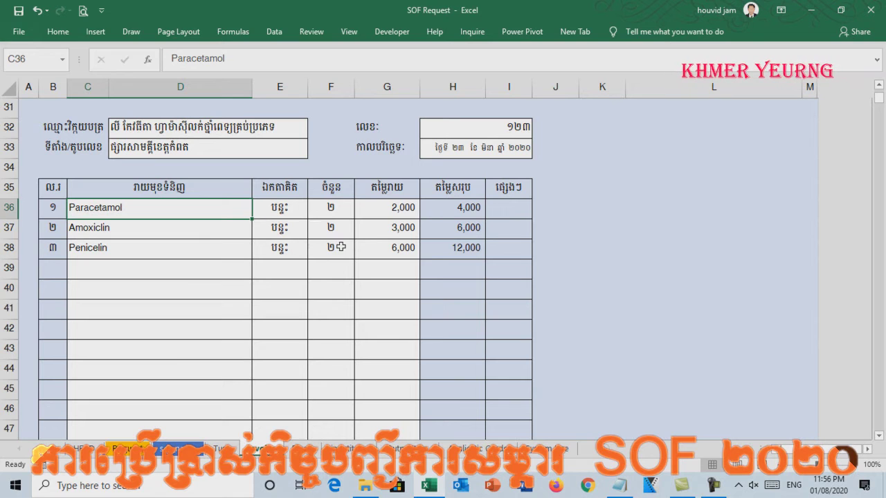
Step: Review the third invoice's location, number and date in rows 62 and 63, and its first item in C66
scroll(352, 247, "down", 8)
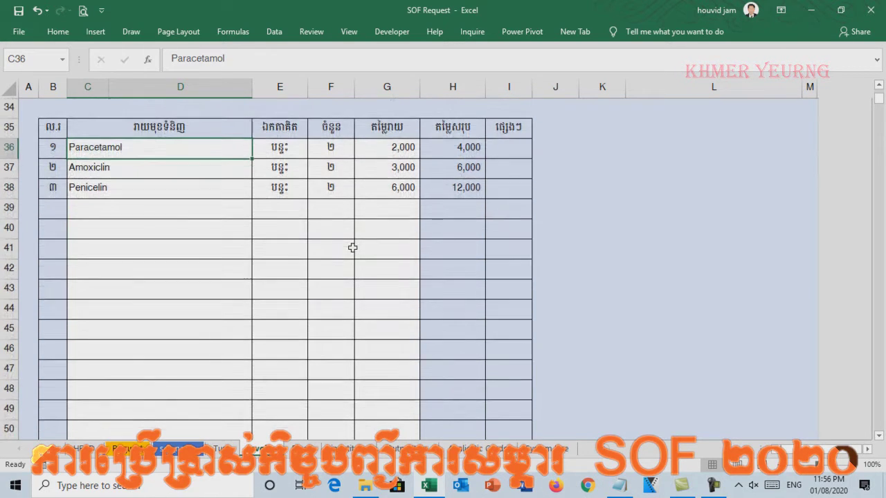
scroll(351, 247, "down", 1)
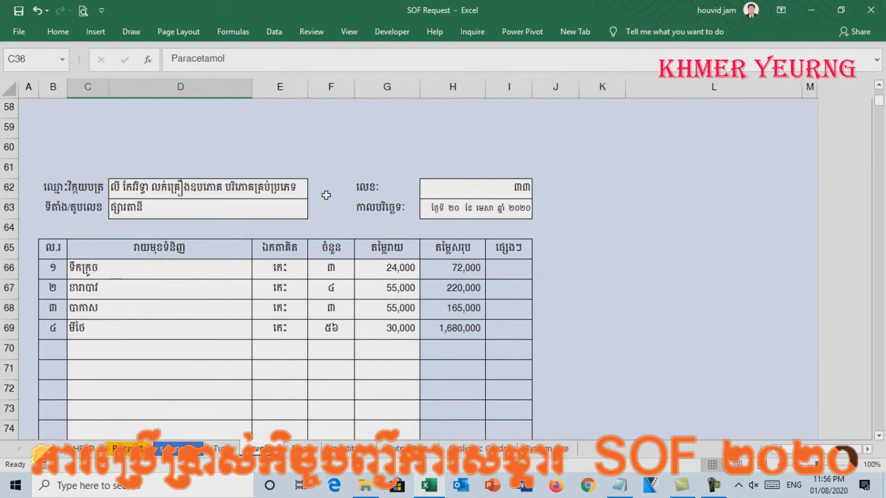
left_click(239, 213)
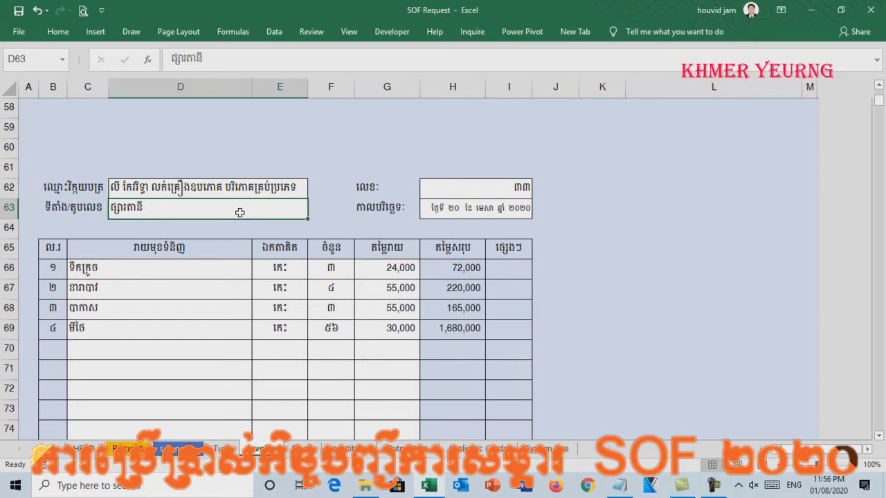
left_click(484, 188)
left_click(476, 211)
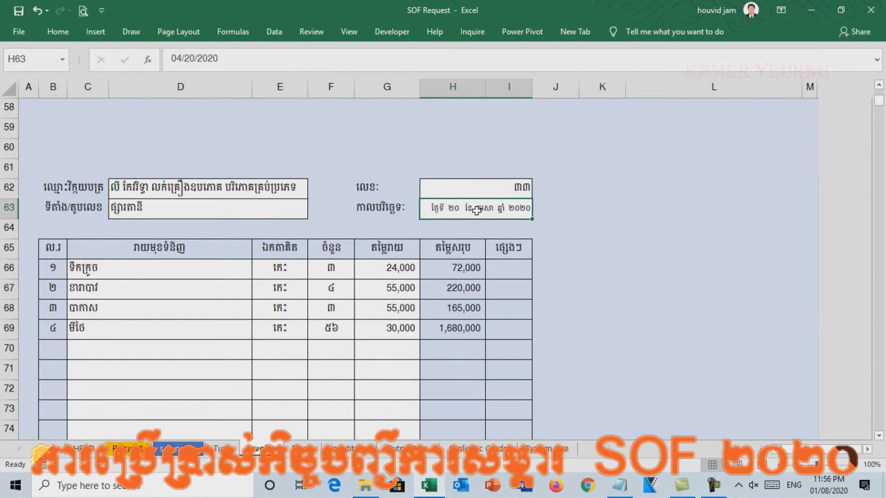
left_click(125, 274)
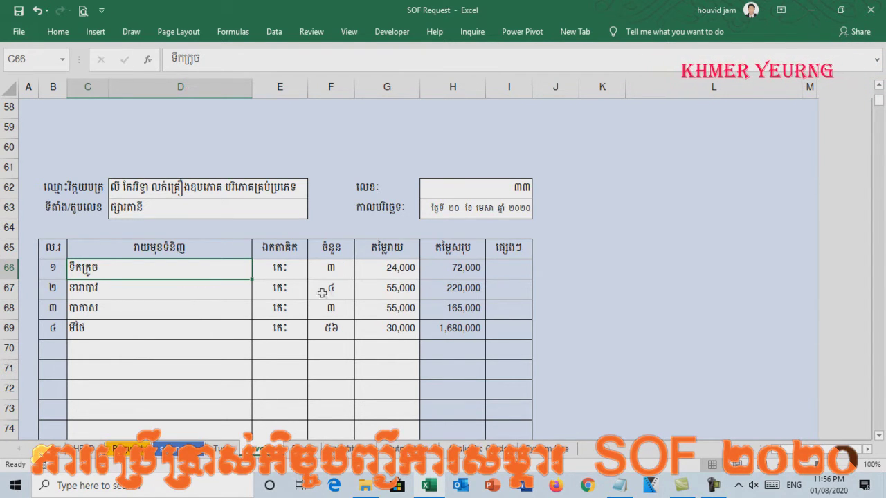
Step: Inspect the third invoice's second item, checking its quantity in F67 and the line total formula in H67
left_click(342, 294)
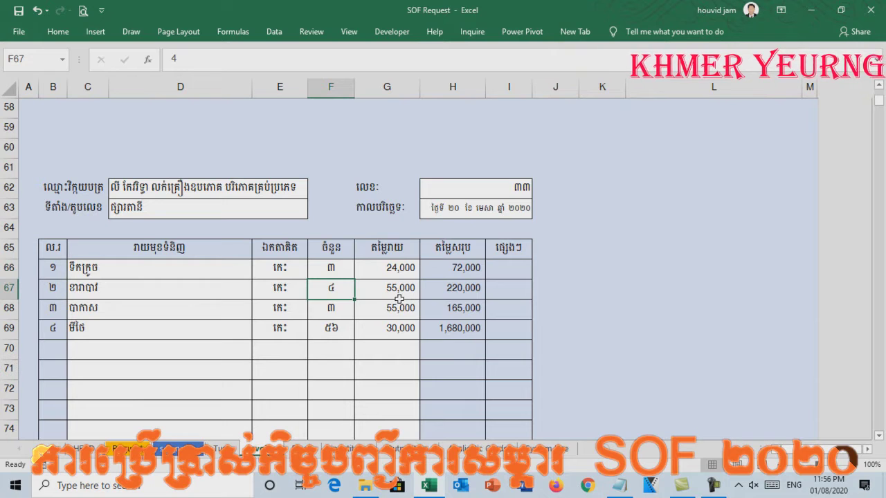
left_click(470, 296)
scroll(119, 331, "down", 2)
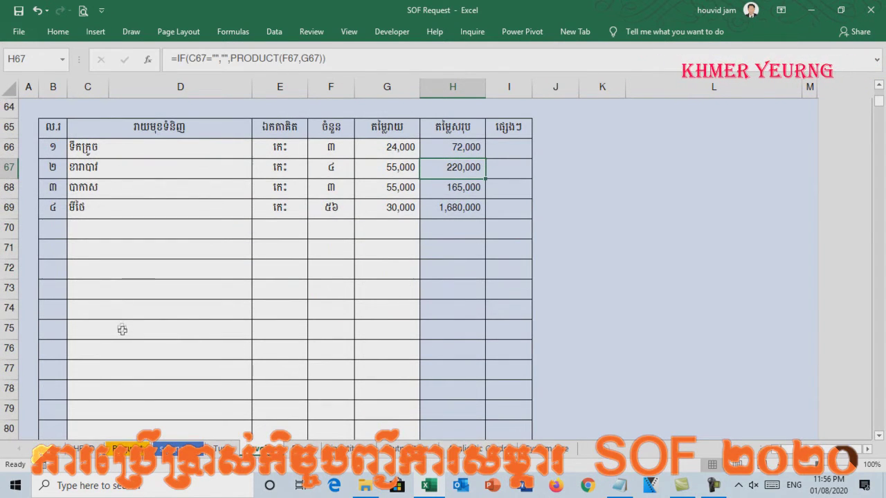
Step: Review the fourth invoice's name and location in rows 92 and 93, and its item entries from C96 across to the unit prices
scroll(309, 397, "down", 7)
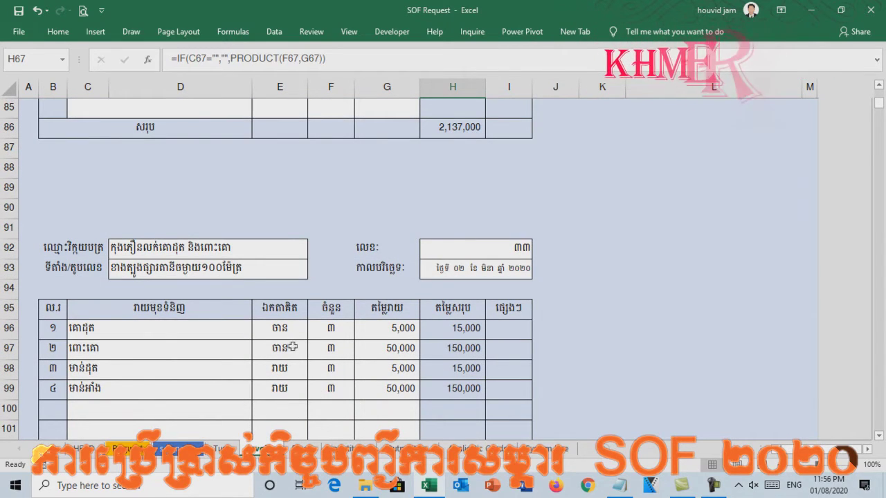
scroll(239, 314, "down", 3)
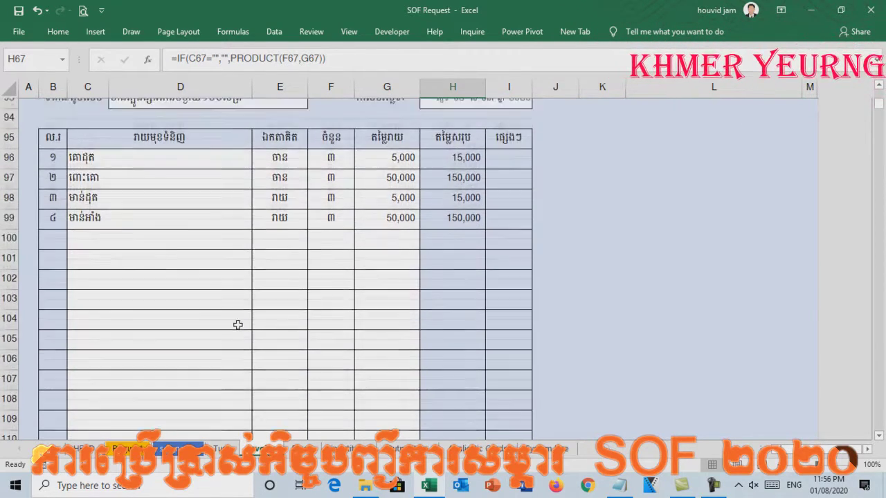
scroll(250, 305, "up", 2)
left_click_drag(265, 184, 252, 212)
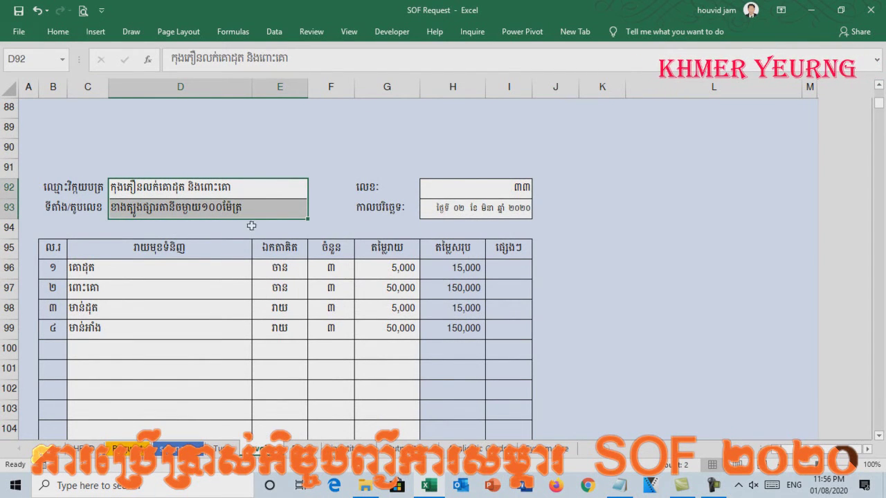
left_click_drag(198, 274, 385, 344)
Step: Check the fourth invoice's grand total in row 116 and the fifth invoice's header below it
scroll(238, 372, "up", 1)
scroll(237, 372, "down", 8)
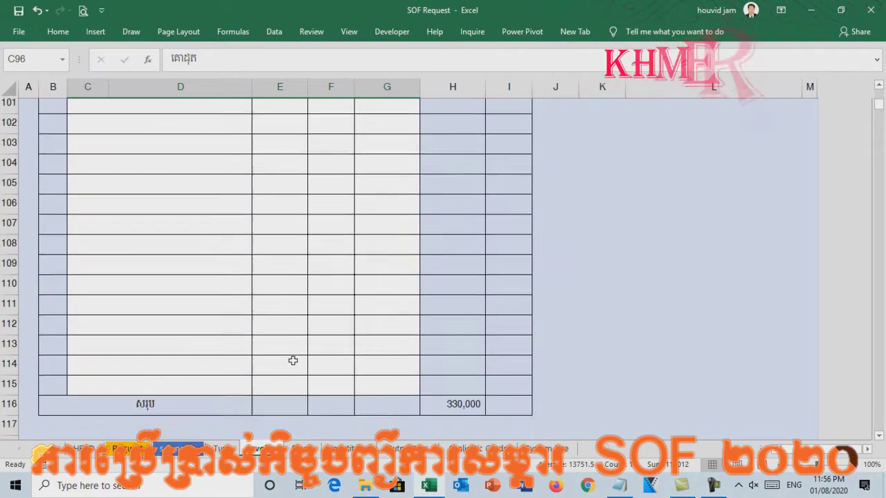
left_click(547, 310)
left_click(288, 294)
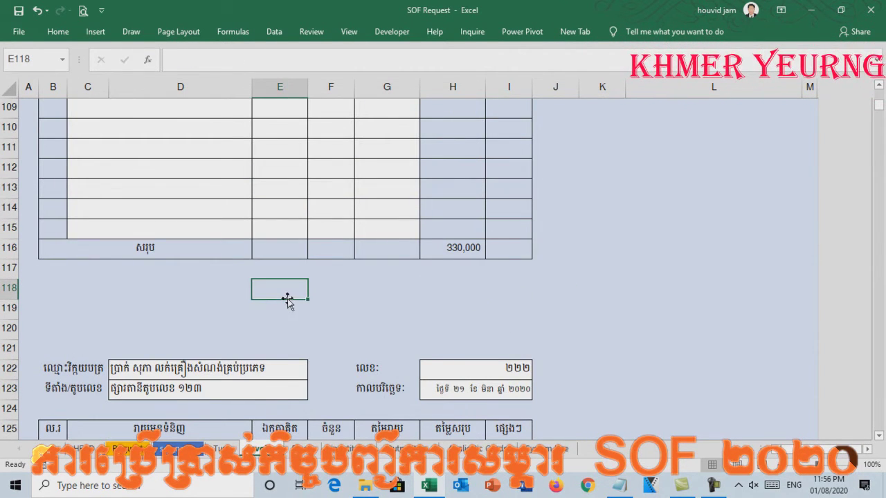
Step: Go back over the fourth invoice's entry area in columns C to G from row 96, and clear the selection
scroll(267, 303, "up", 5)
scroll(268, 303, "up", 2)
left_click_drag(178, 269, 386, 321)
scroll(385, 320, "up", 6)
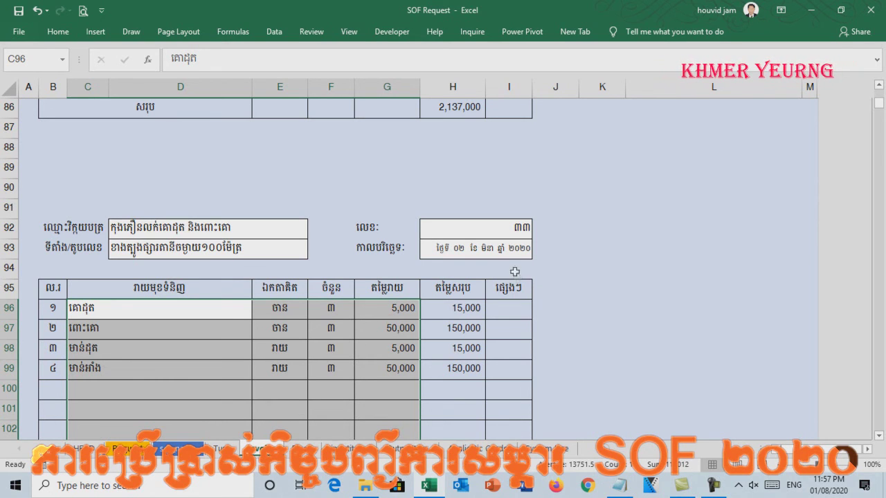
left_click(350, 174)
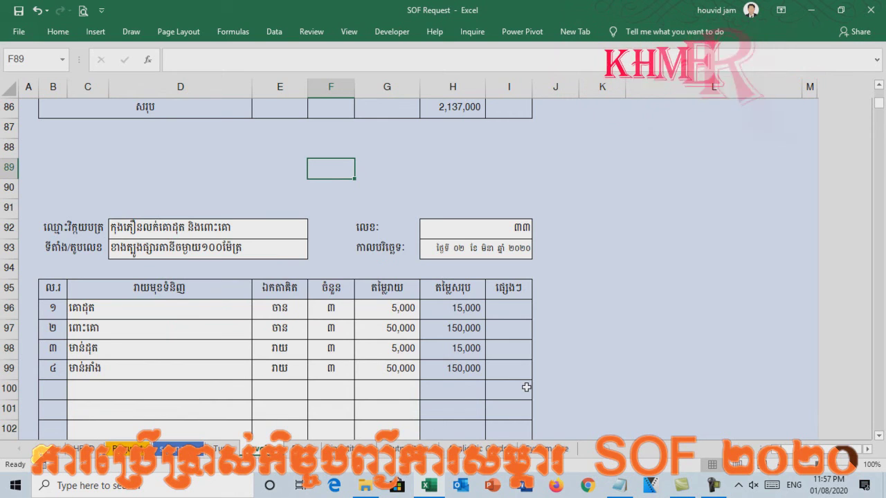
scroll(496, 372, "up", 2)
scroll(496, 372, "up", 4)
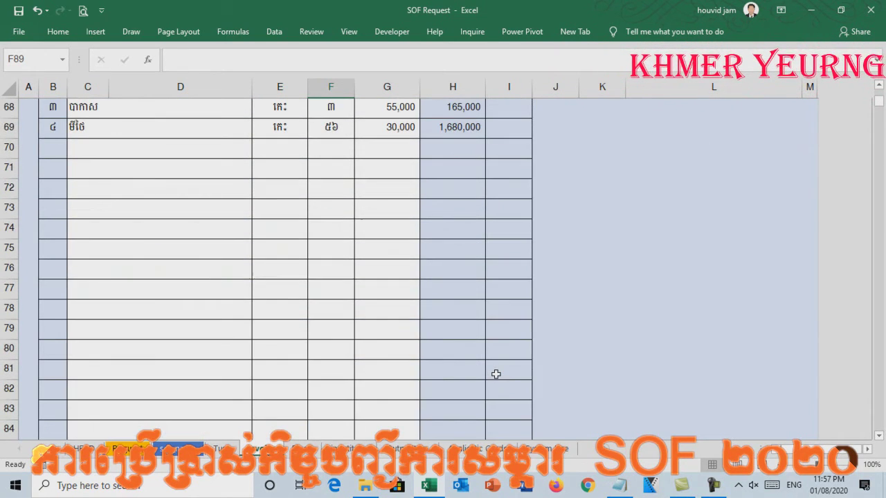
scroll(496, 374, "down", 7)
scroll(496, 374, "down", 2)
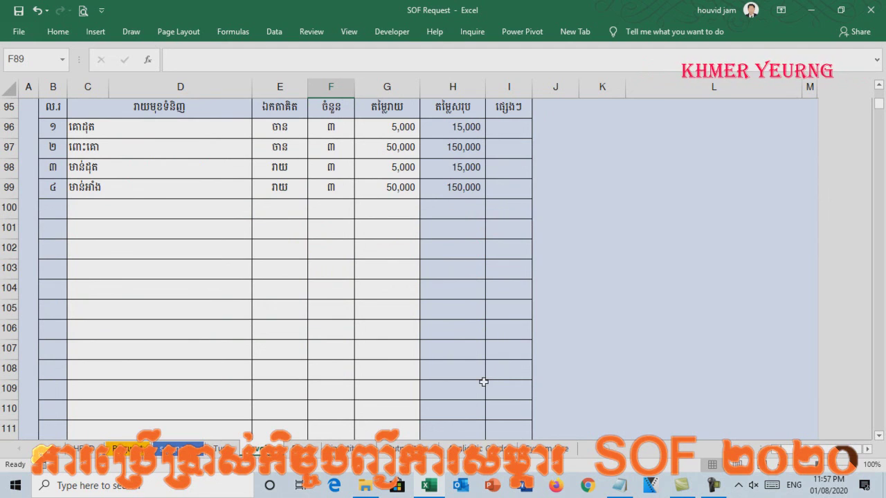
left_click(717, 488)
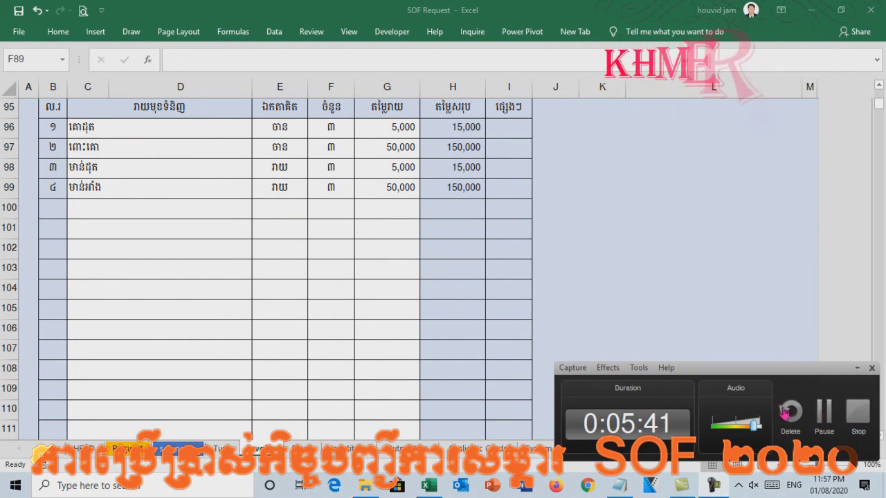